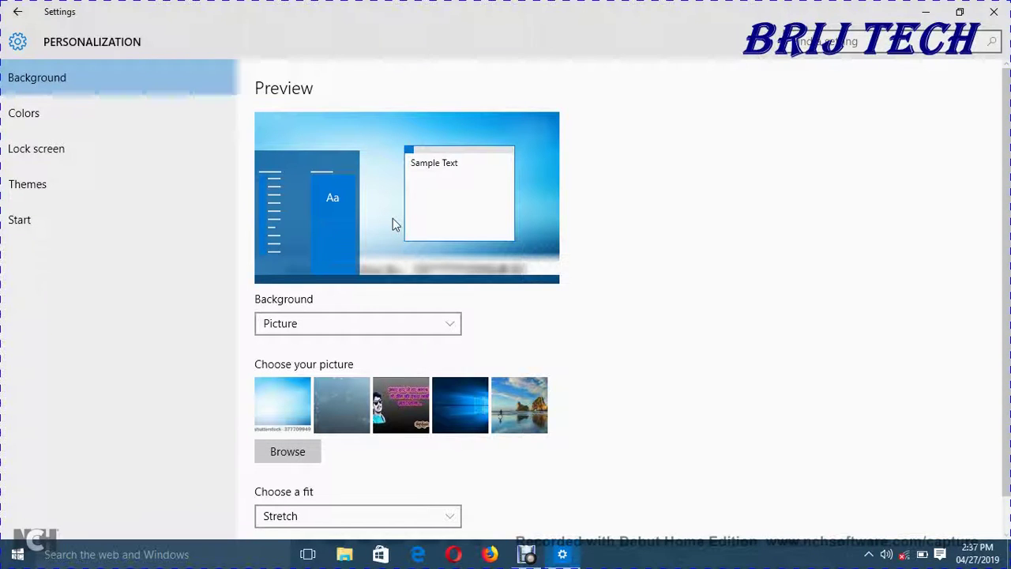
# - Try the grey-blue sparkle picture and the Windows logo picture as desktop backgrounds, viewing the desktop with each
pyautogui.click(344, 389)
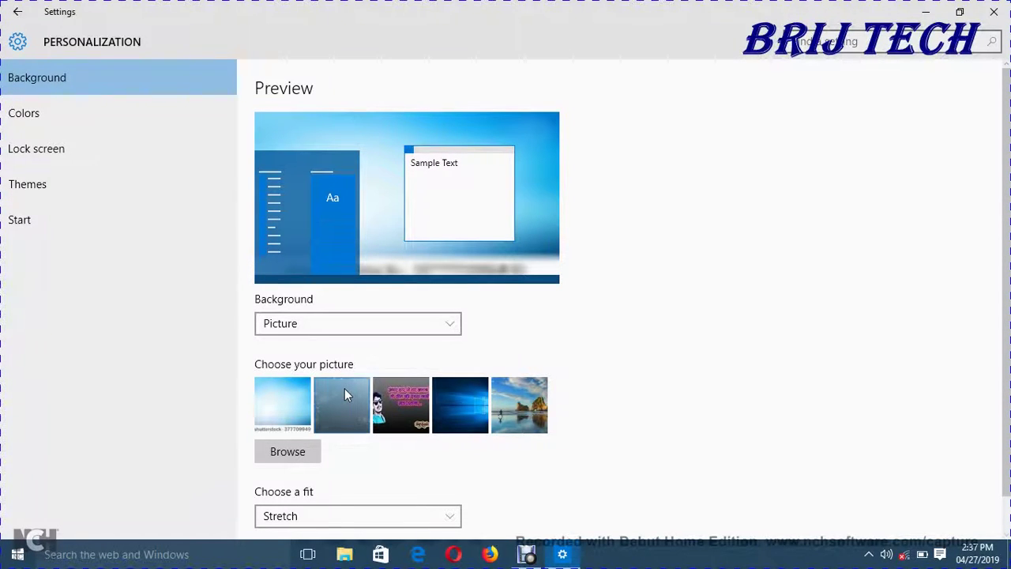
pyautogui.click(922, 7)
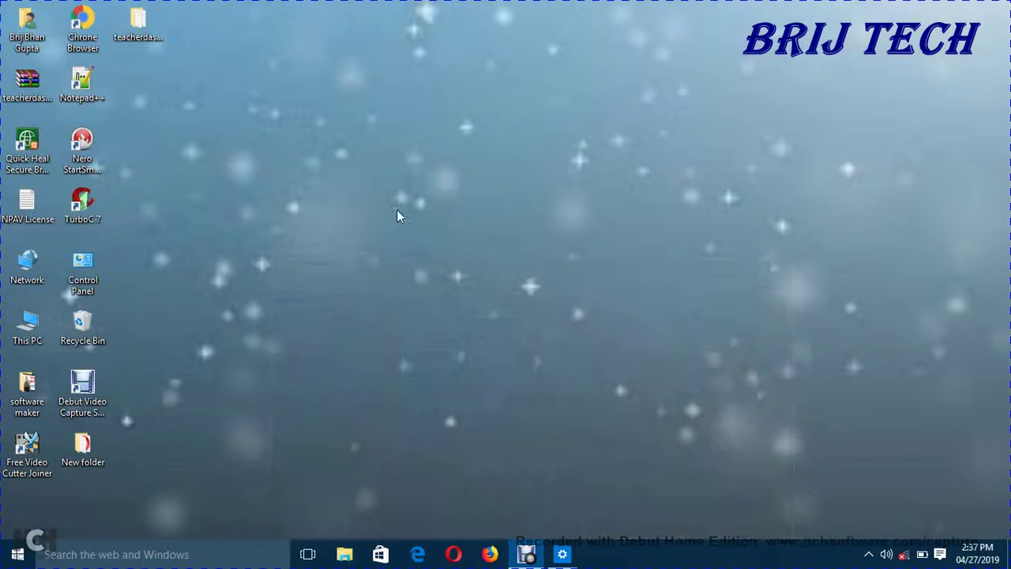
pyautogui.click(564, 555)
pyautogui.click(466, 393)
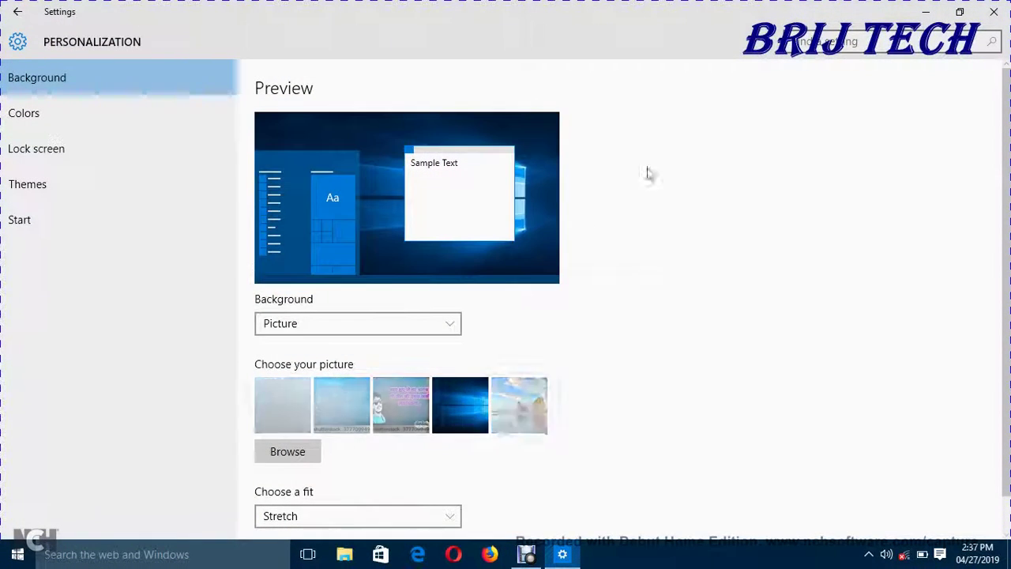
pyautogui.click(925, 11)
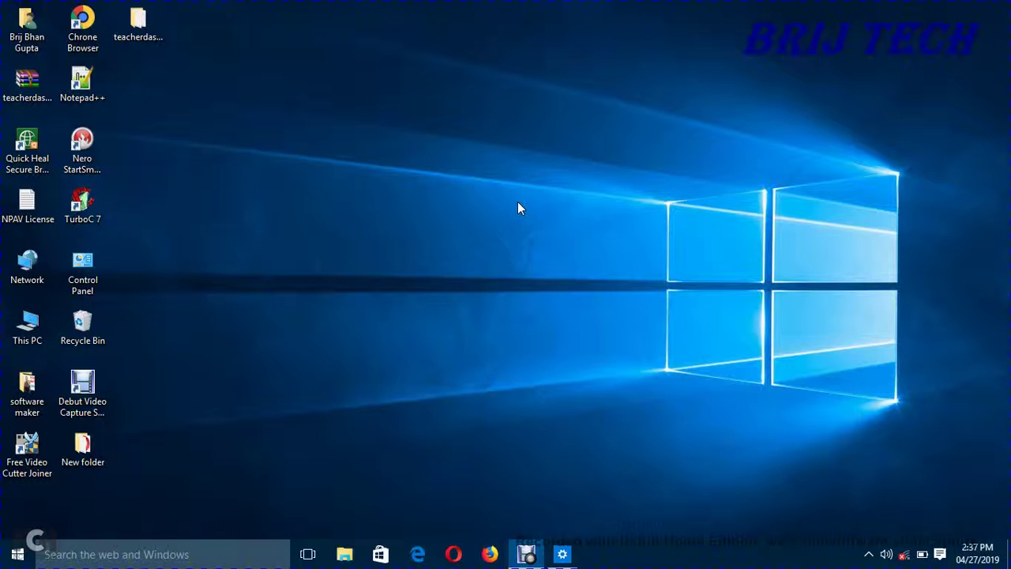
# - Try the beach picture as the background and switch to a solid blue colour, viewing the desktop
pyautogui.click(563, 555)
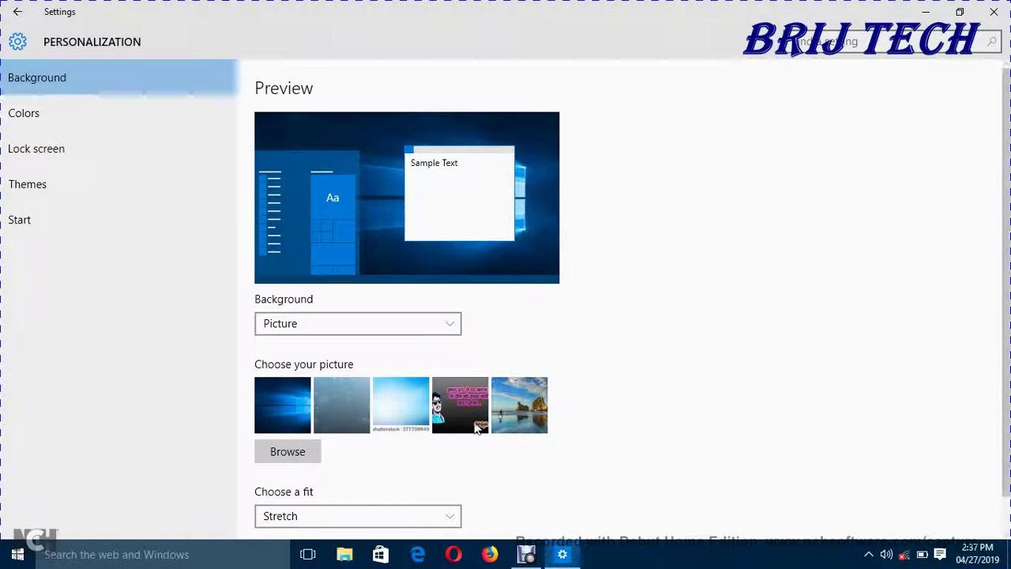
pyautogui.click(519, 404)
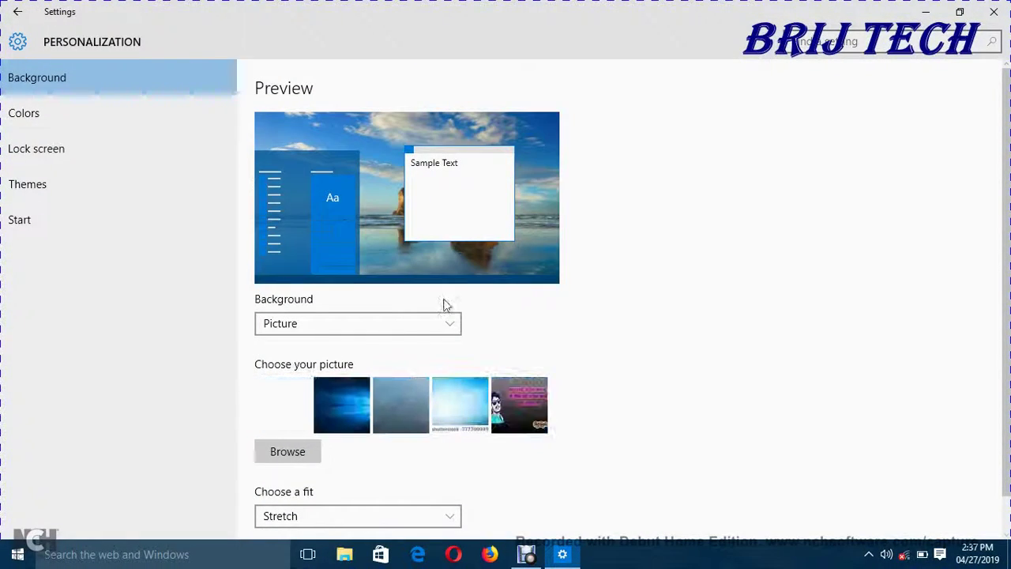
pyautogui.click(435, 330)
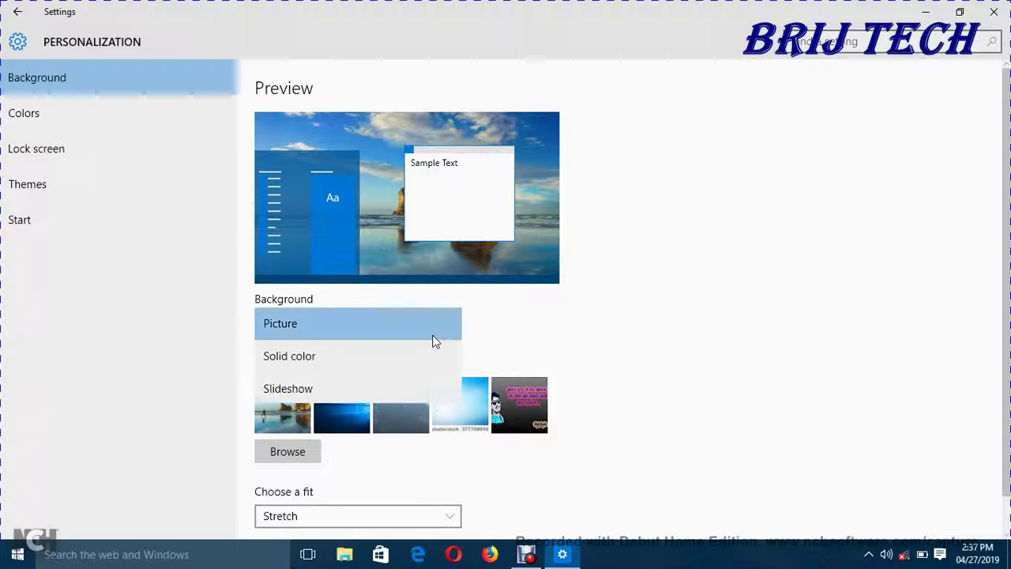
pyautogui.click(320, 354)
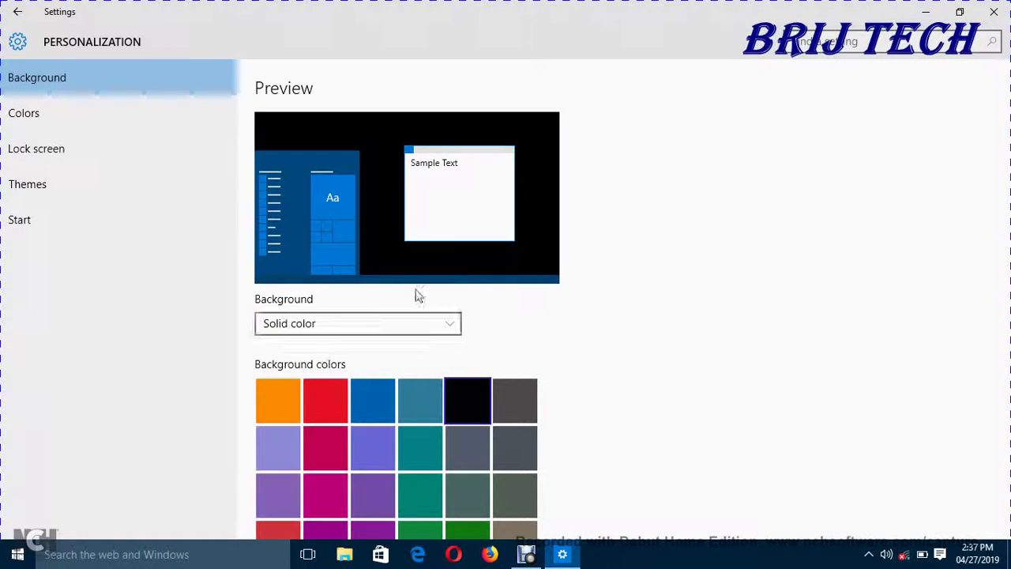
pyautogui.click(351, 419)
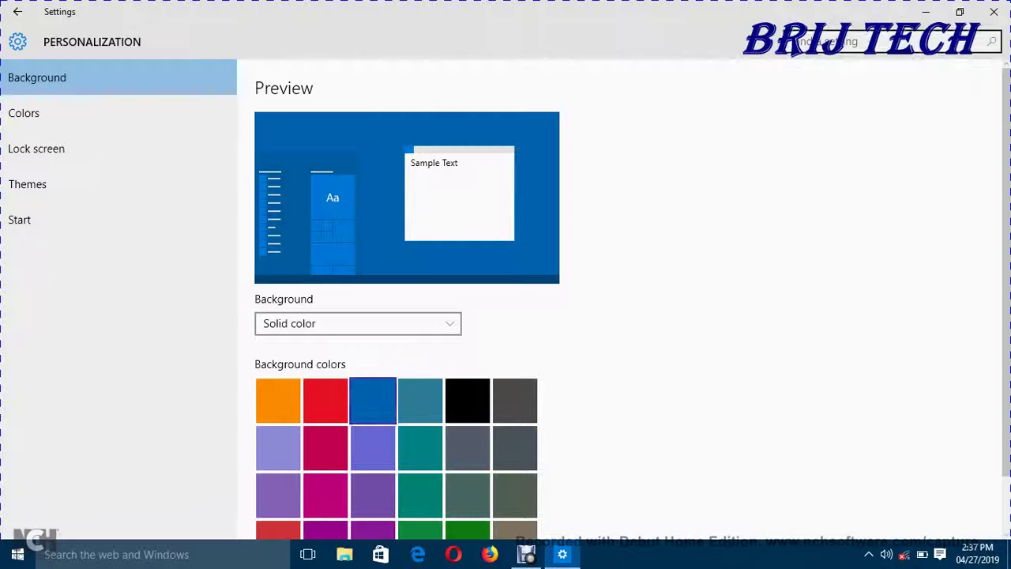
pyautogui.click(922, 14)
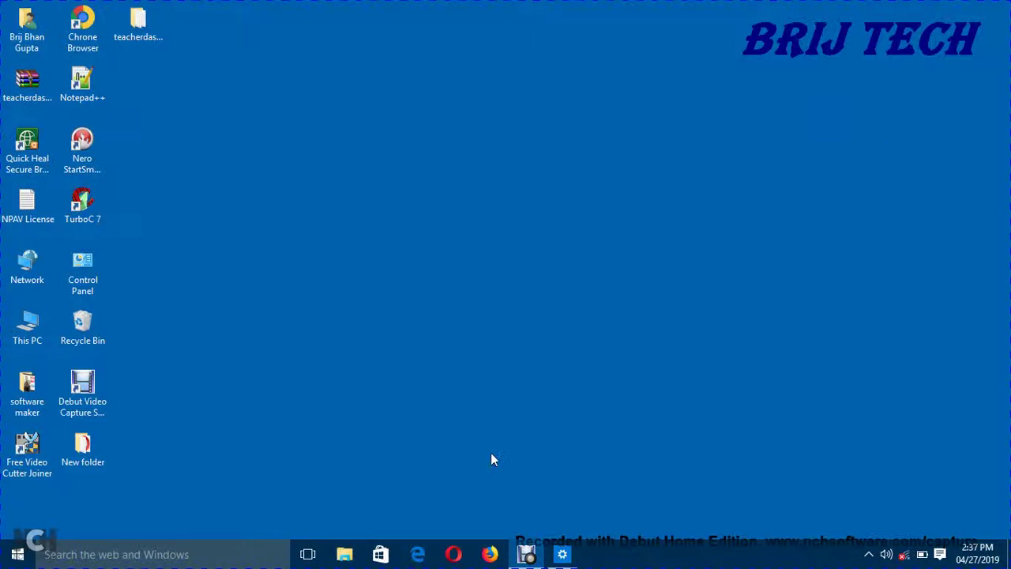
# - Switch the desktop background to a Slideshow of the Pictures album and view the desktop
pyautogui.click(562, 554)
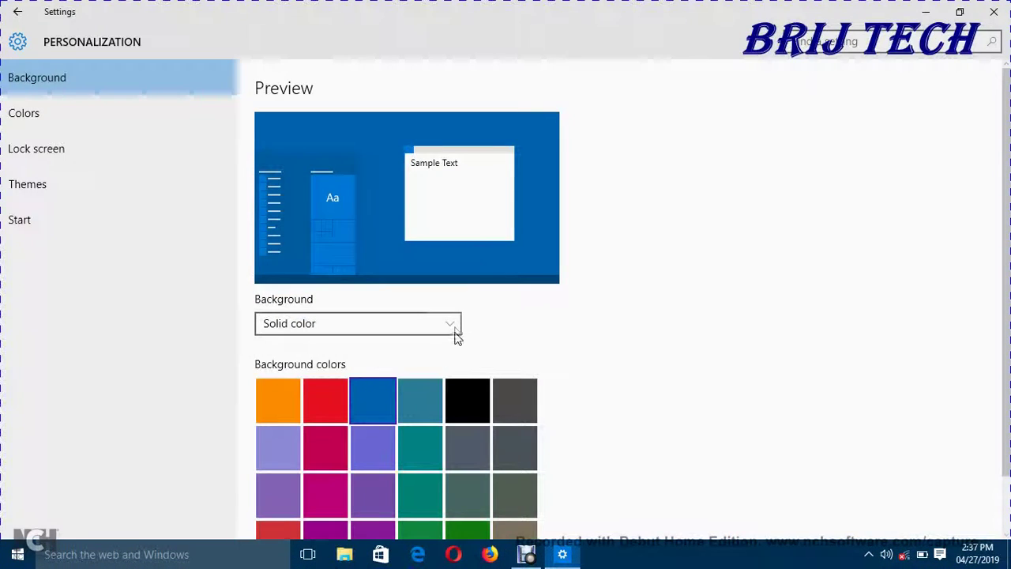
pyautogui.click(454, 331)
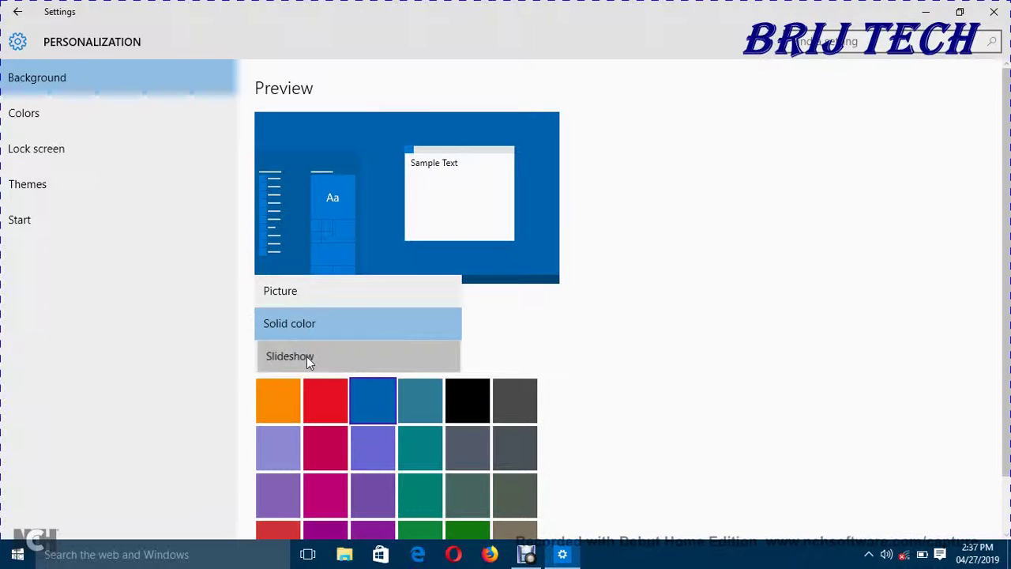
pyautogui.click(307, 356)
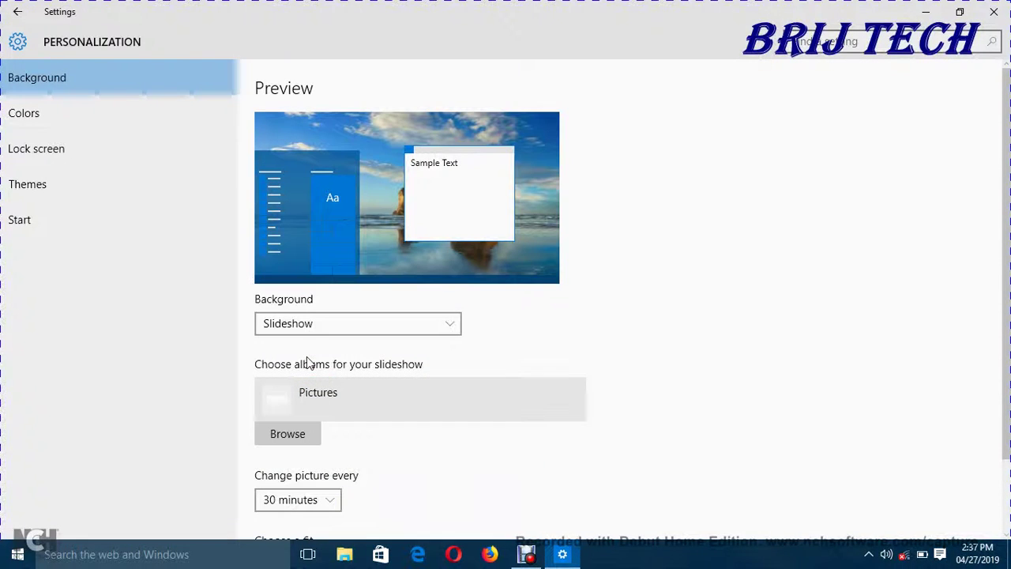
pyautogui.click(928, 9)
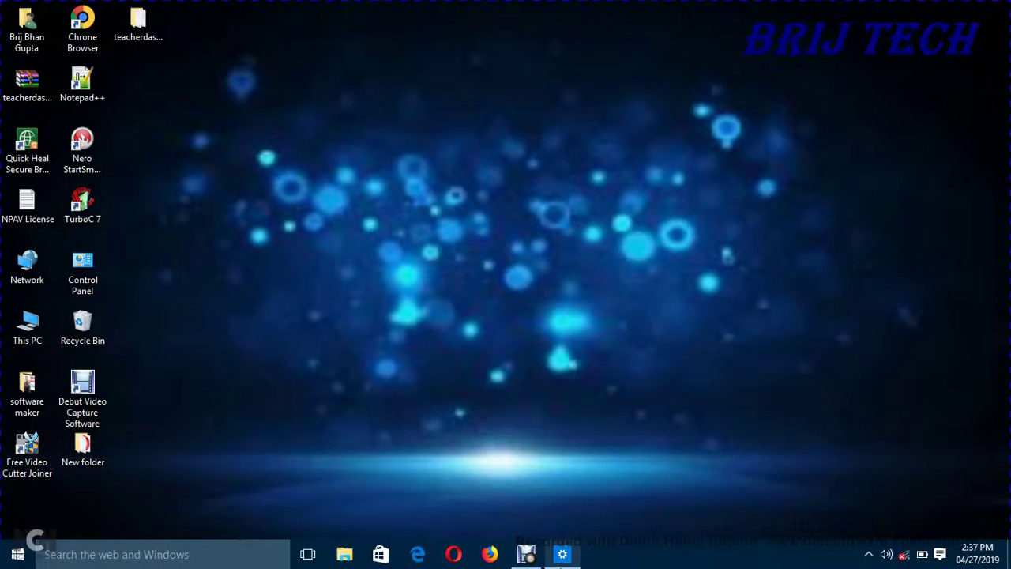
# - Return the background type to Picture with the Windows logo image and show the desktop
pyautogui.click(563, 554)
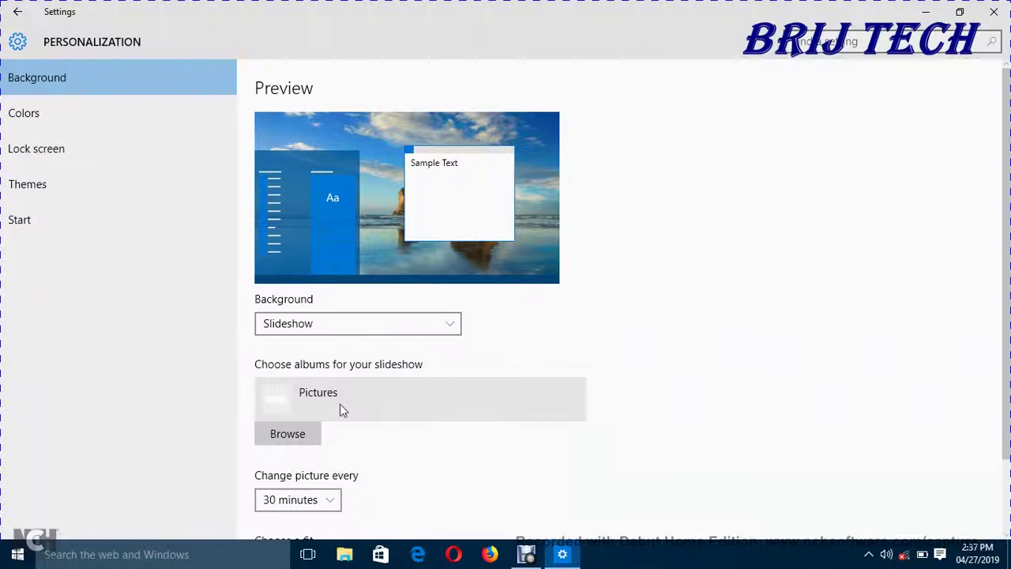
pyautogui.click(445, 327)
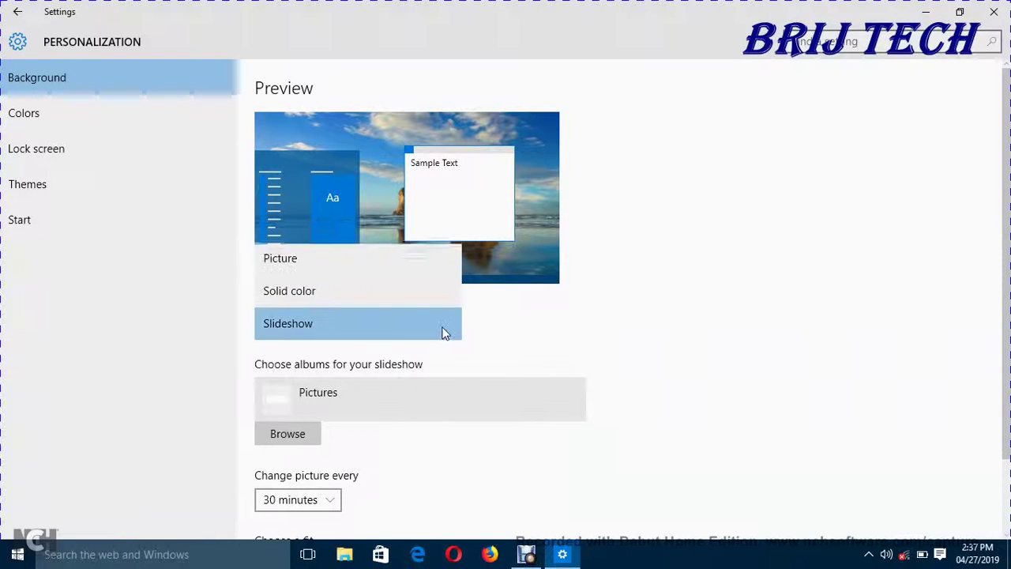
pyautogui.click(328, 261)
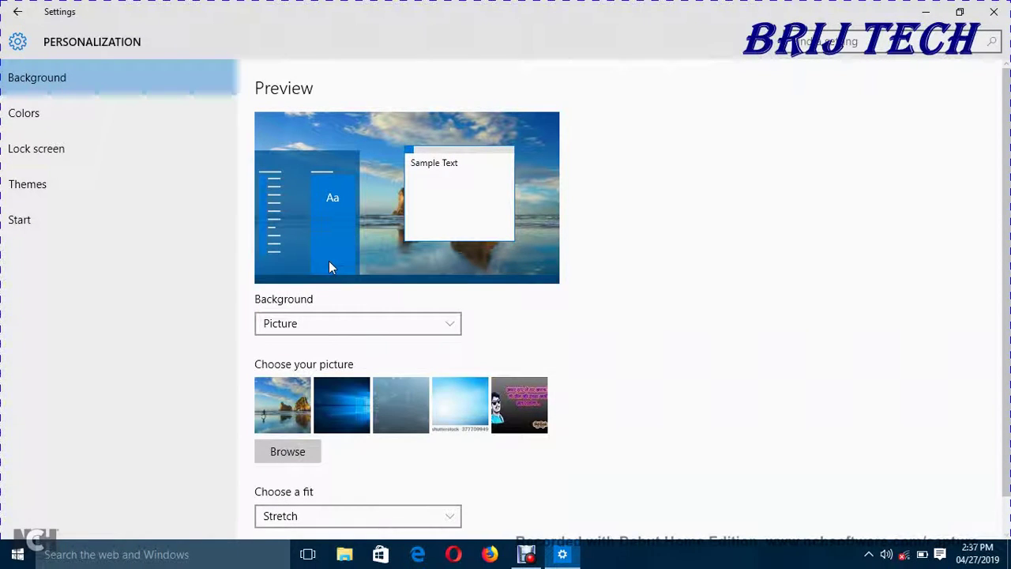
pyautogui.click(340, 403)
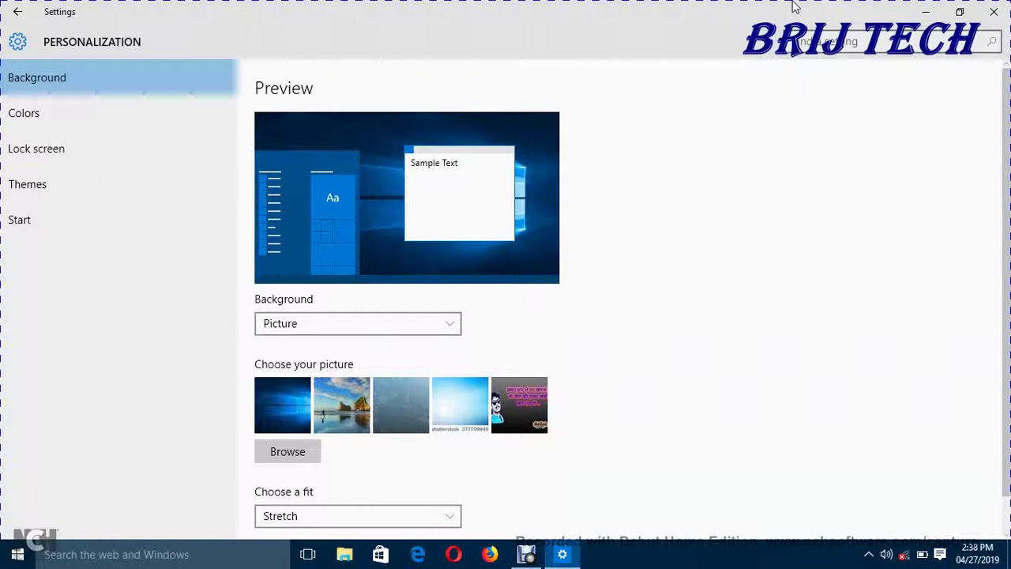
pyautogui.click(926, 11)
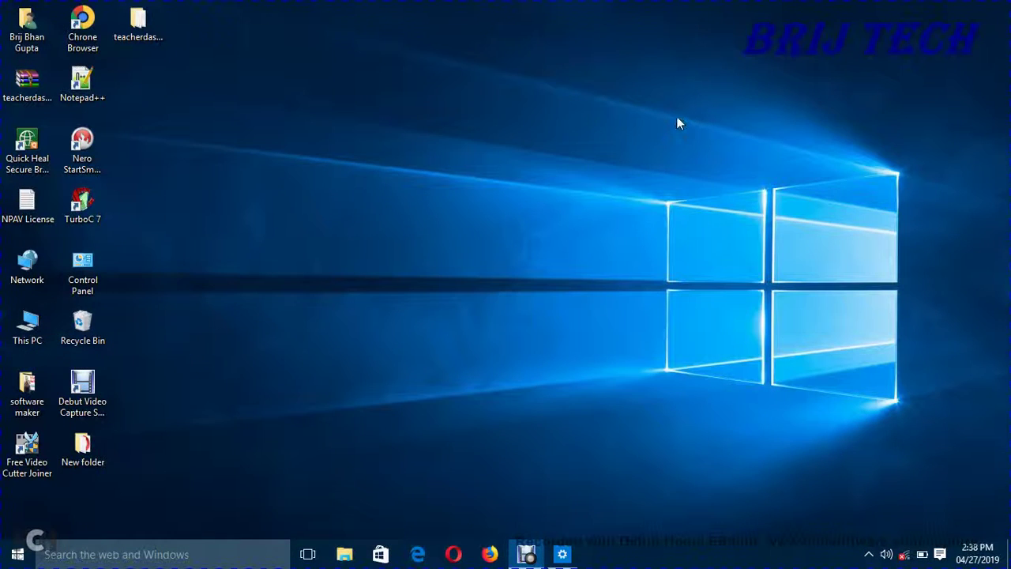
pyautogui.rightClick(676, 116)
pyautogui.click(692, 159)
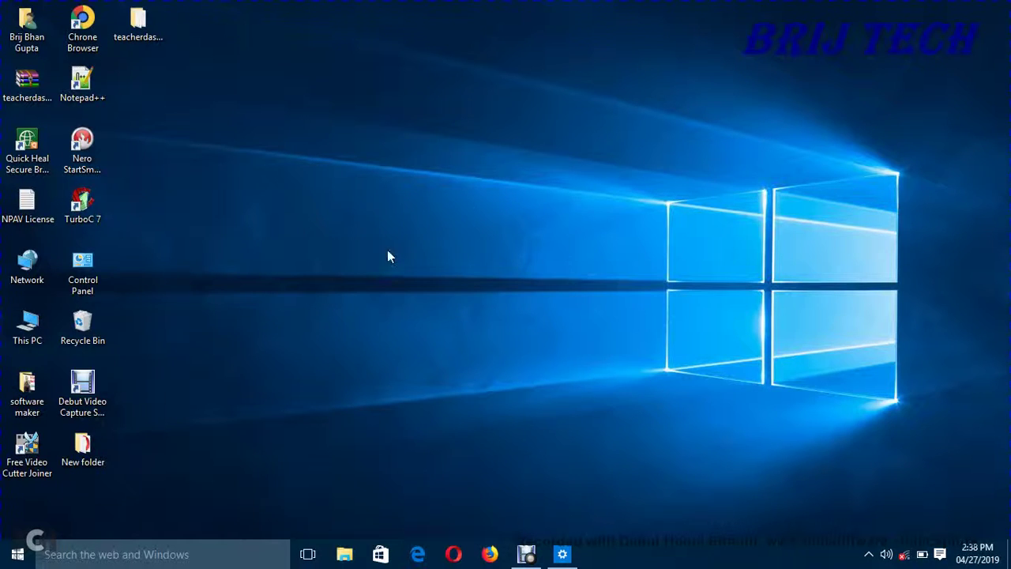
# - Open the image 6 from the Pictures folder of This PC in the Photos viewer
pyautogui.doubleClick(43, 326)
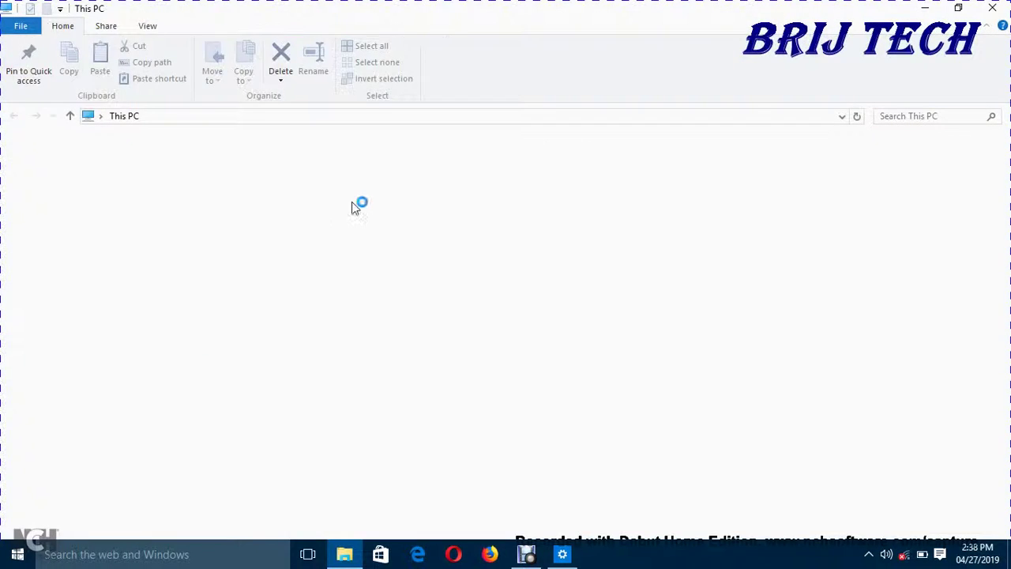
pyautogui.doubleClick(221, 219)
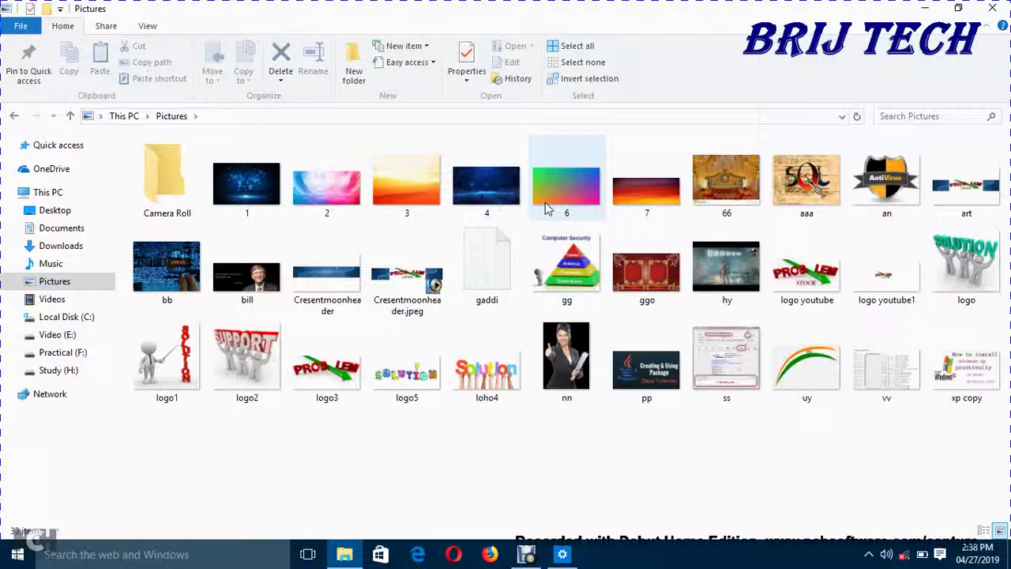
pyautogui.doubleClick(545, 203)
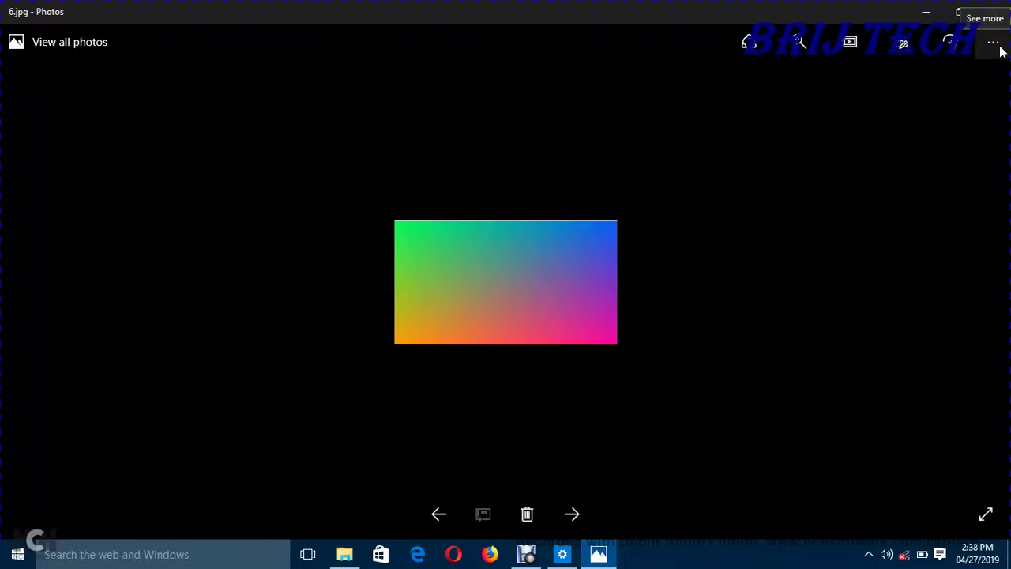
# - Set the open picture 6.jpg as the desktop background and minimize the open windows to show the desktop
pyautogui.click(999, 49)
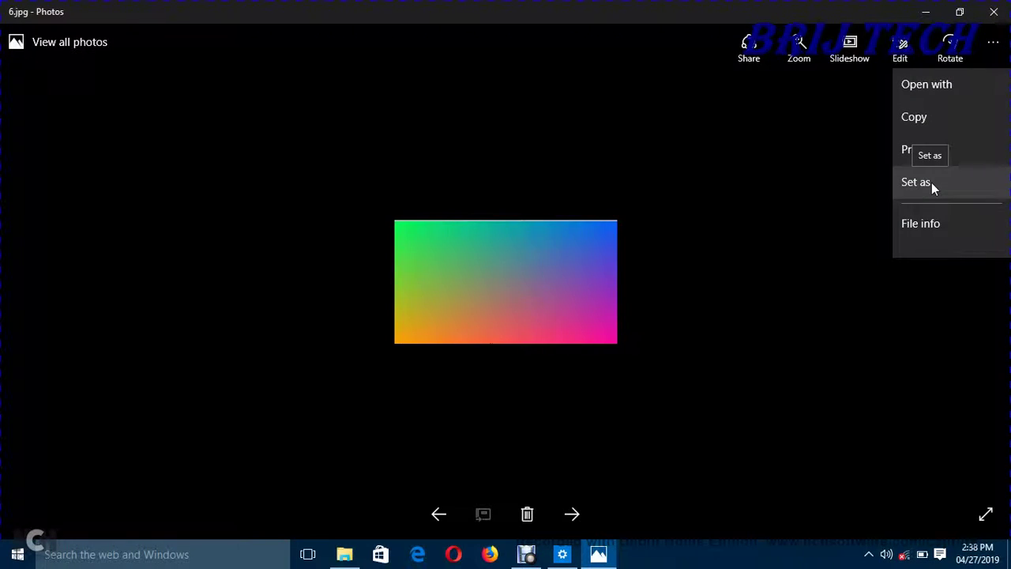
pyautogui.click(931, 182)
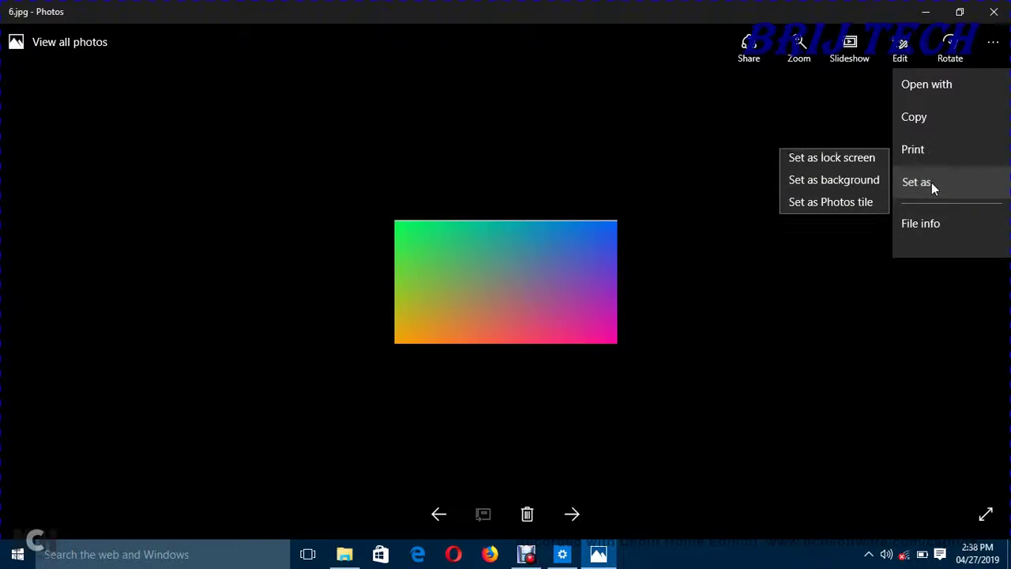
pyautogui.click(852, 186)
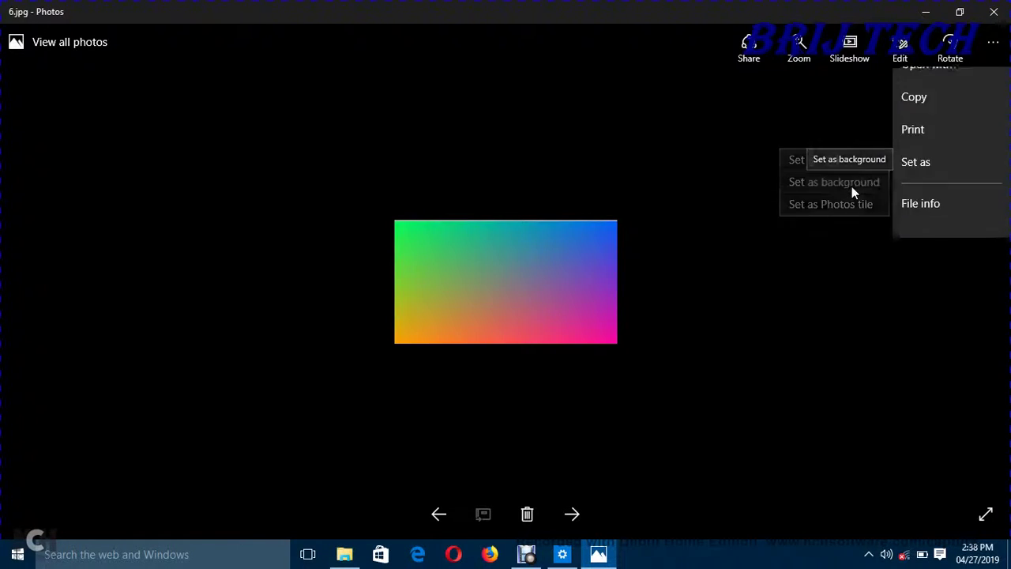
pyautogui.click(921, 10)
pyautogui.click(921, 9)
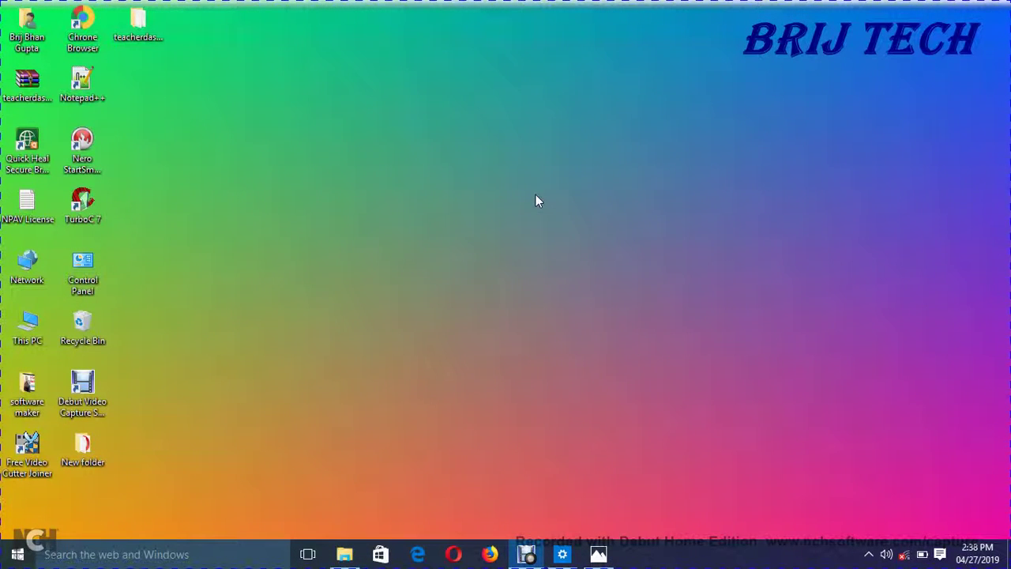
# - Close the Settings window, reopen Personalization from the desktop, and set the Windows logo picture as the background
pyautogui.click(561, 553)
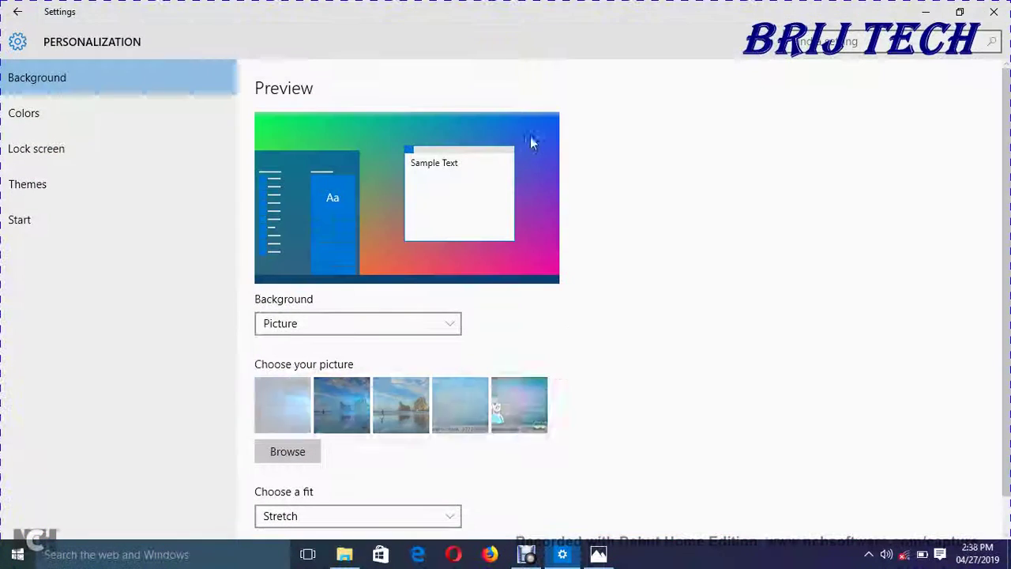
pyautogui.click(994, 12)
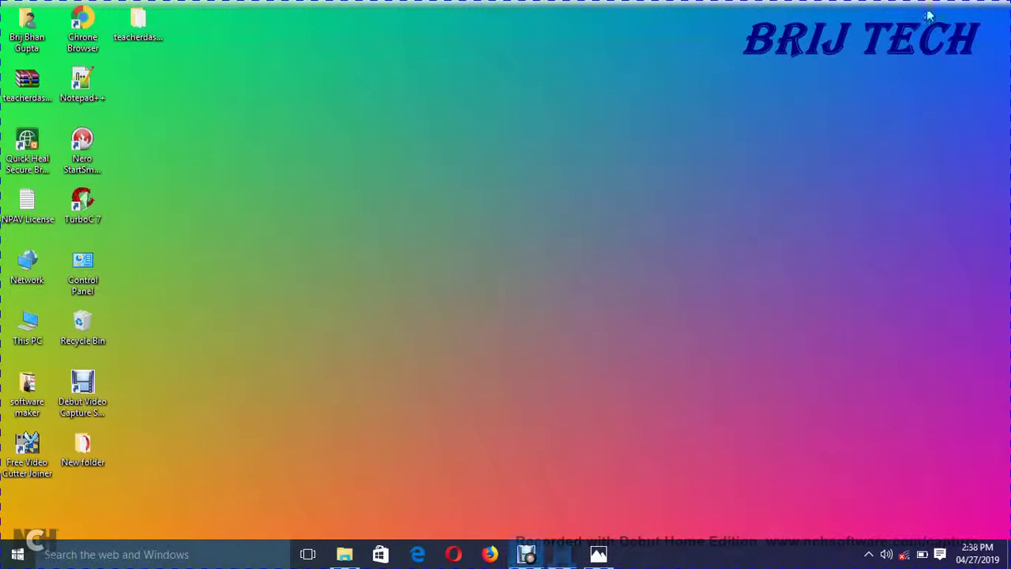
pyautogui.rightClick(448, 136)
pyautogui.click(484, 324)
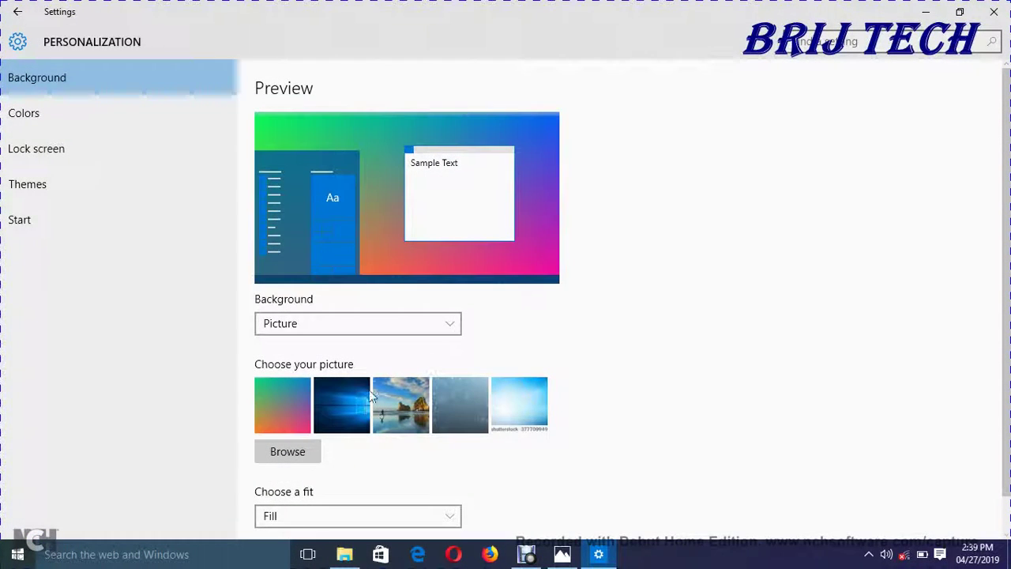
pyautogui.click(348, 397)
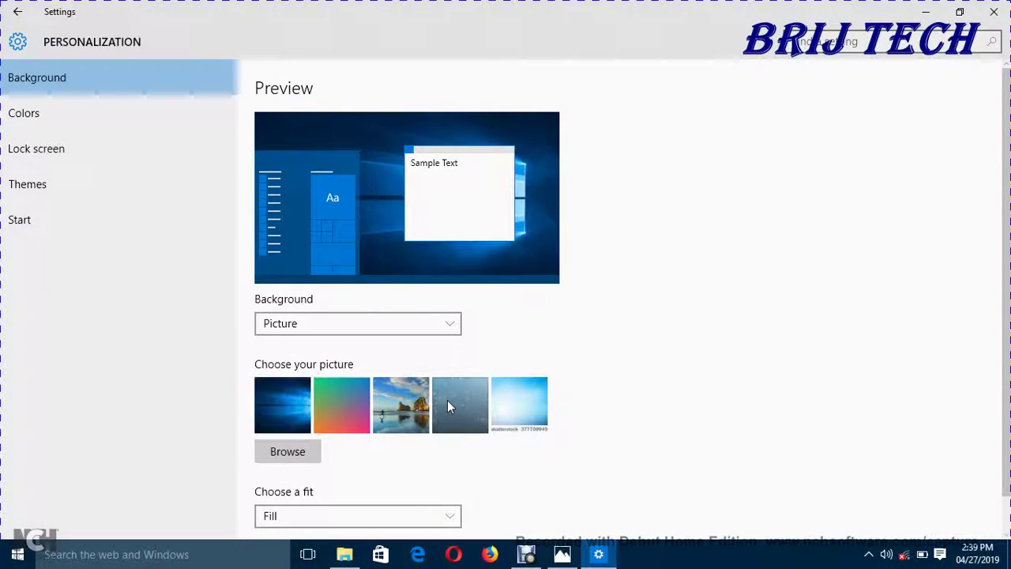
pyautogui.click(924, 11)
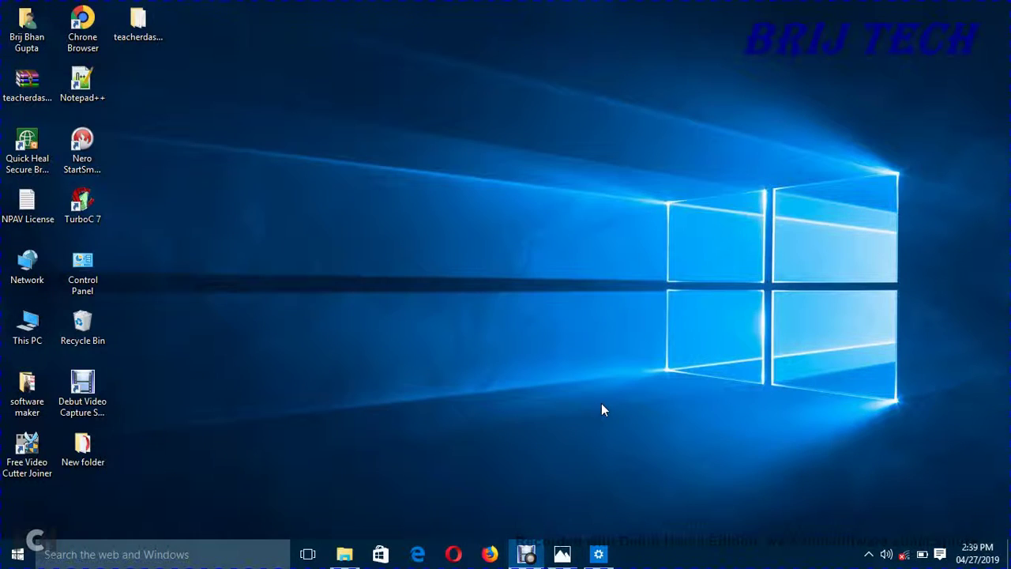
pyautogui.click(599, 553)
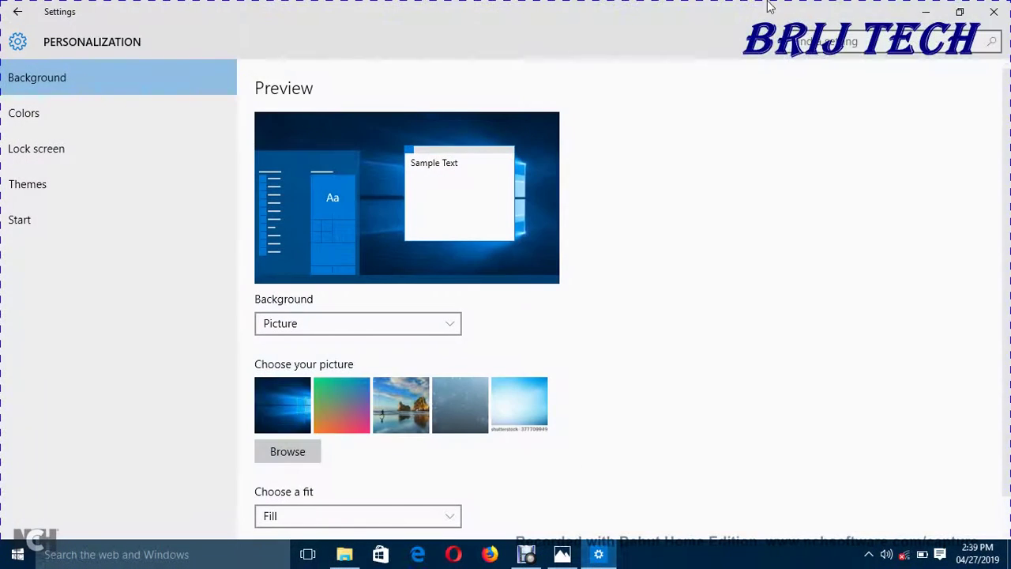
pyautogui.click(925, 11)
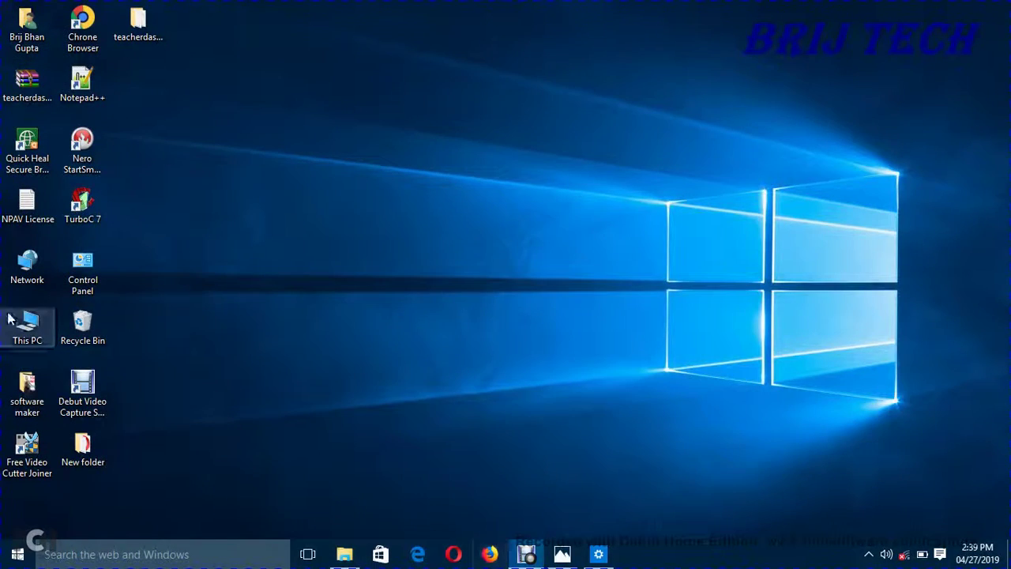
# - Open the image 1 from the Pictures folder of This PC in the Photos viewer
pyautogui.doubleClick(12, 319)
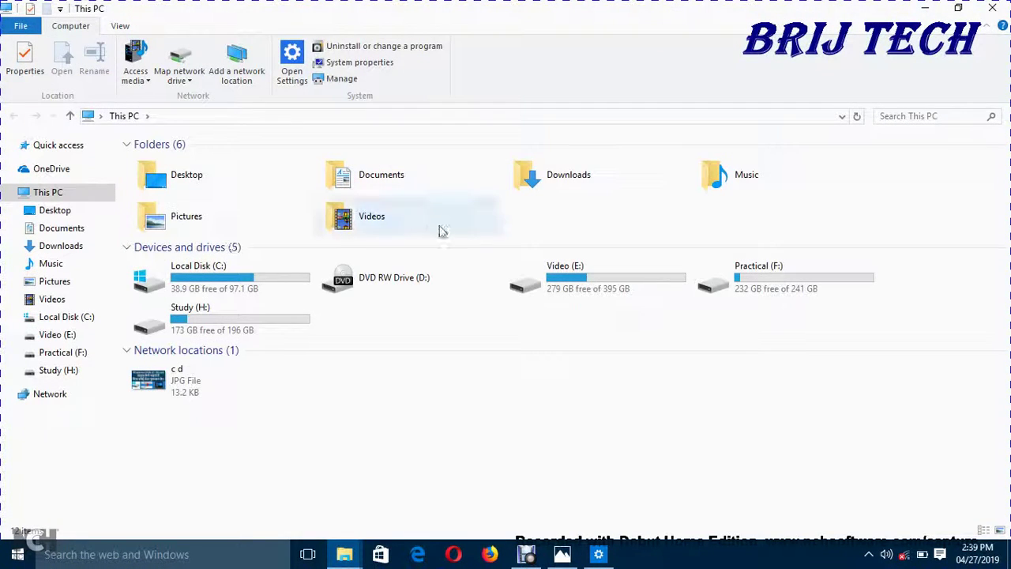
pyautogui.doubleClick(207, 230)
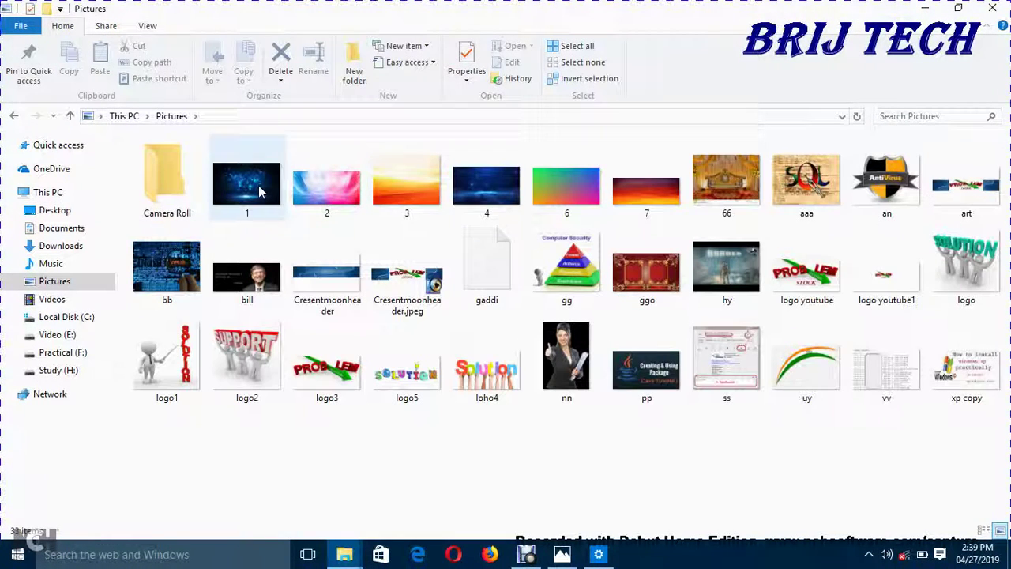
pyautogui.doubleClick(261, 192)
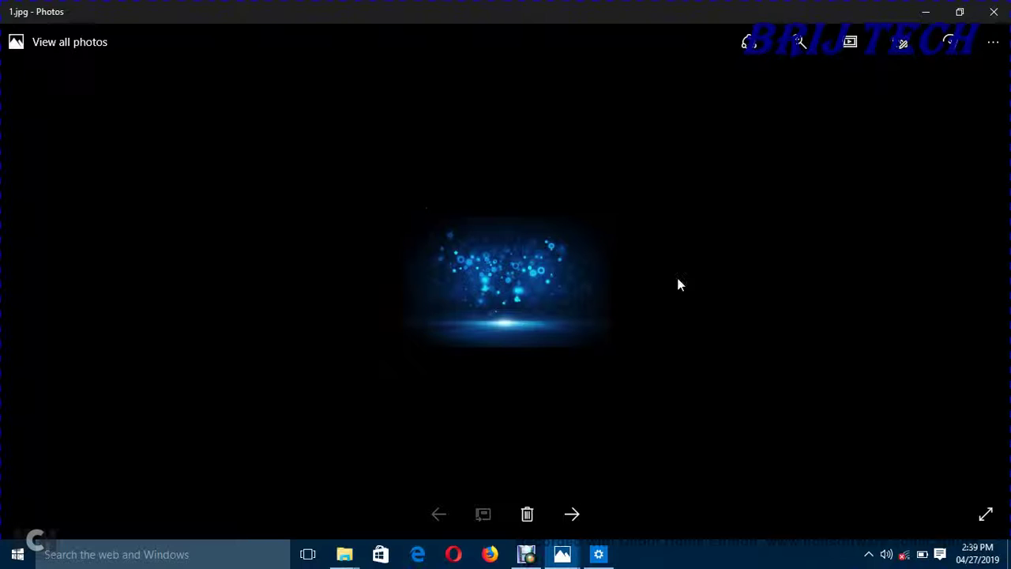
# - Set the open picture 1.jpg as the desktop background and minimize the Photos and Pictures windows to show the desktop
pyautogui.click(992, 43)
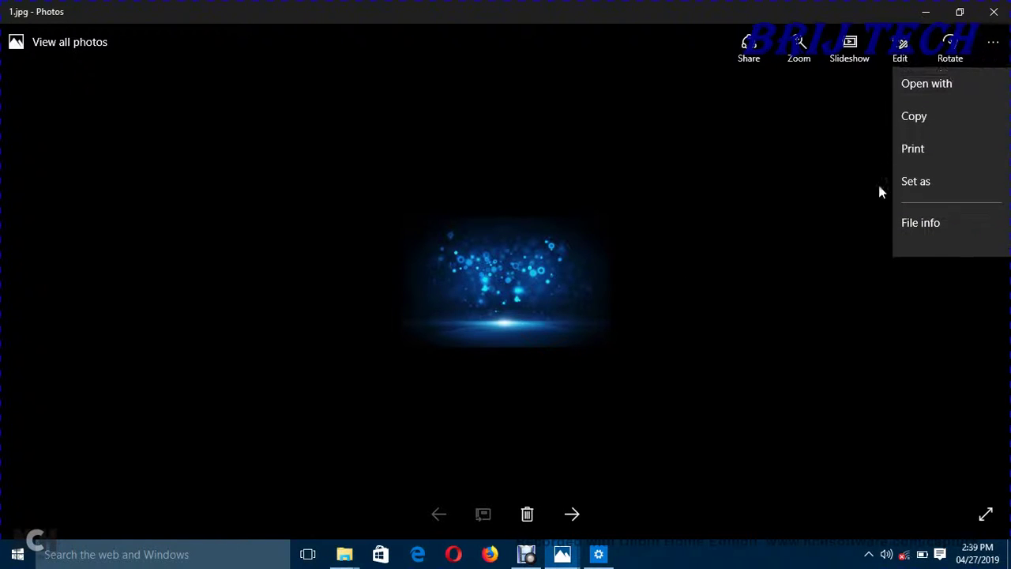
pyautogui.click(922, 178)
pyautogui.click(828, 184)
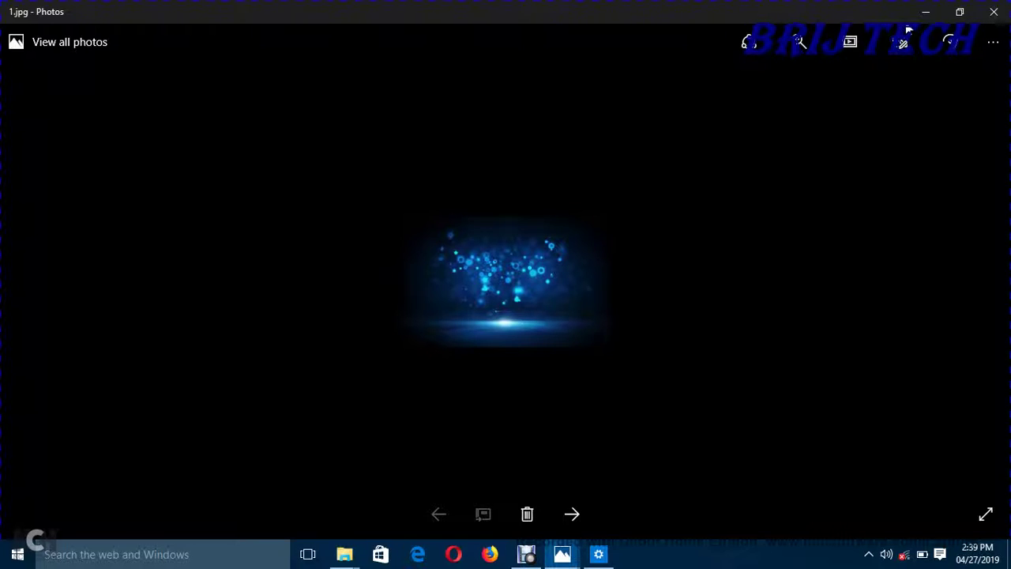
pyautogui.click(928, 8)
pyautogui.click(958, 9)
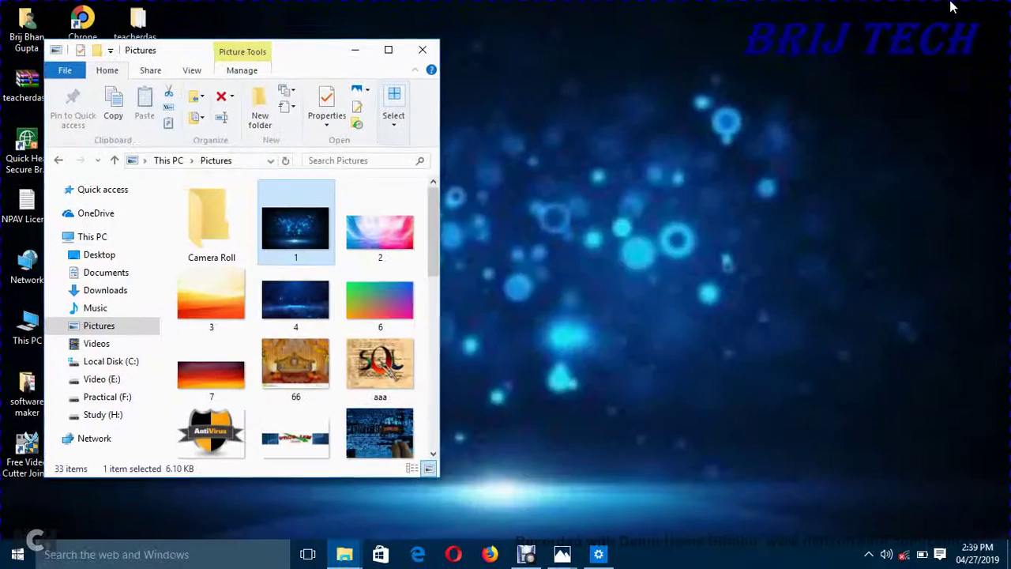
pyautogui.click(356, 49)
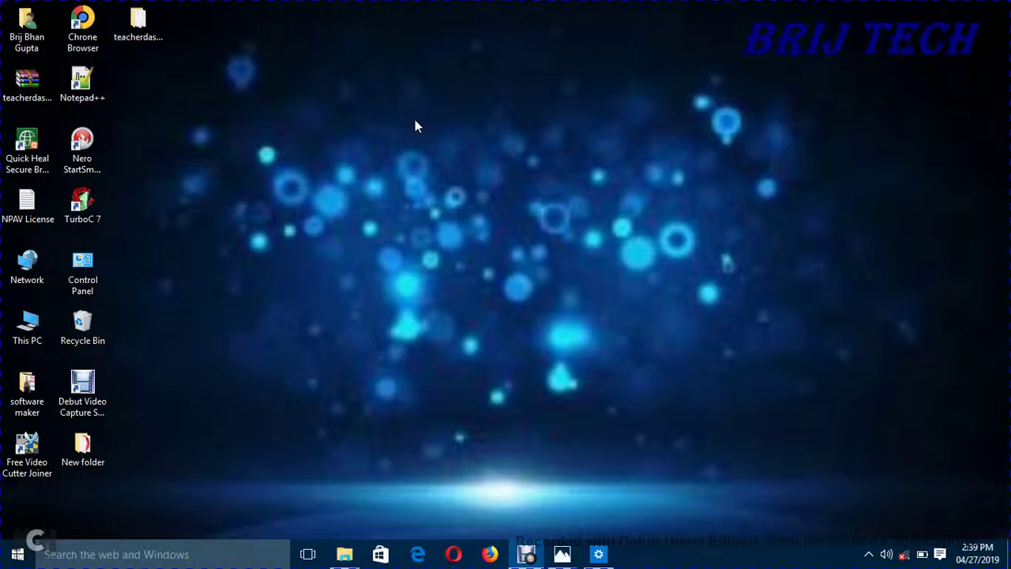
pyautogui.click(598, 553)
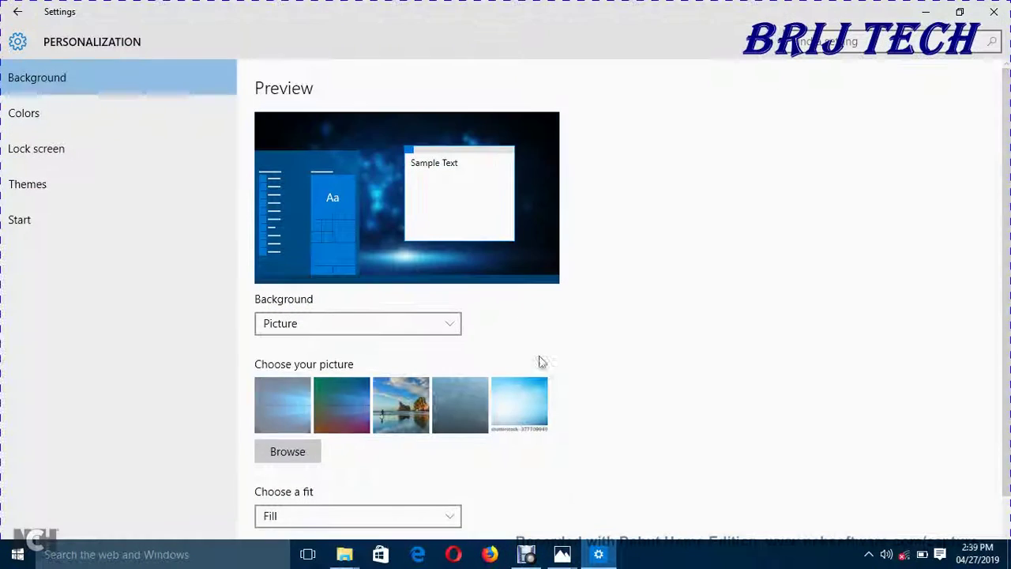
pyautogui.click(923, 8)
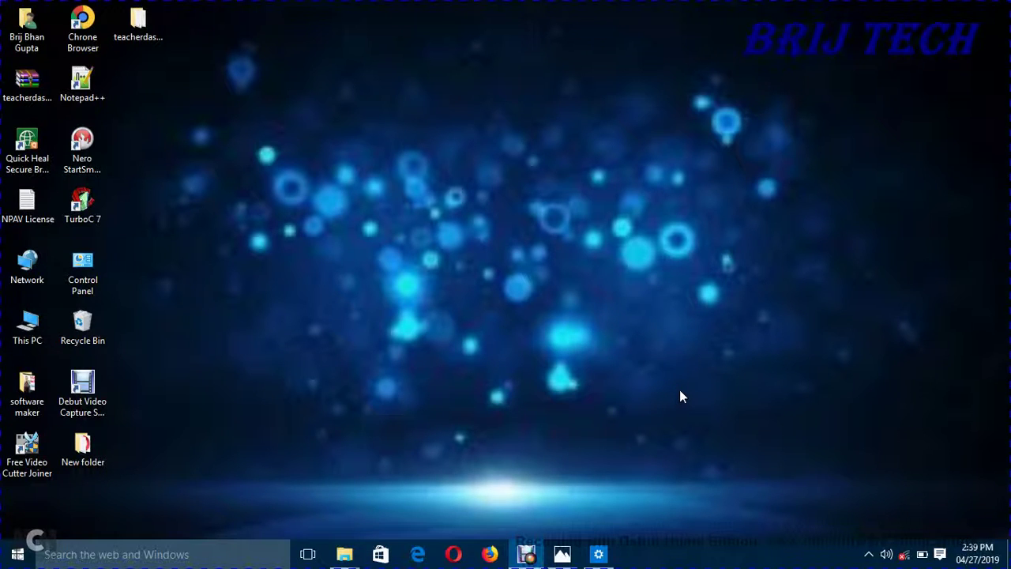
pyautogui.click(130, 564)
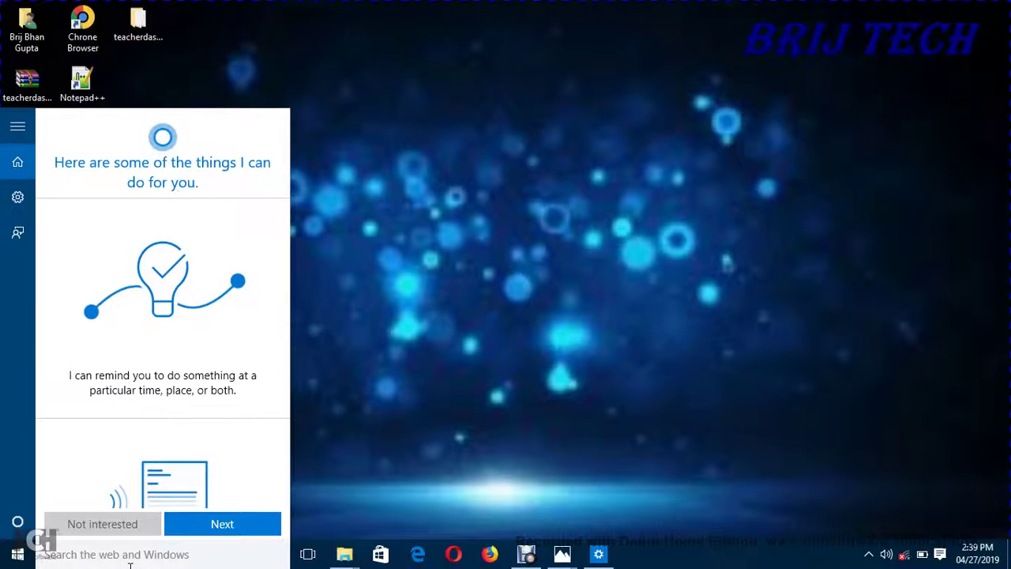
pyautogui.write('pai')
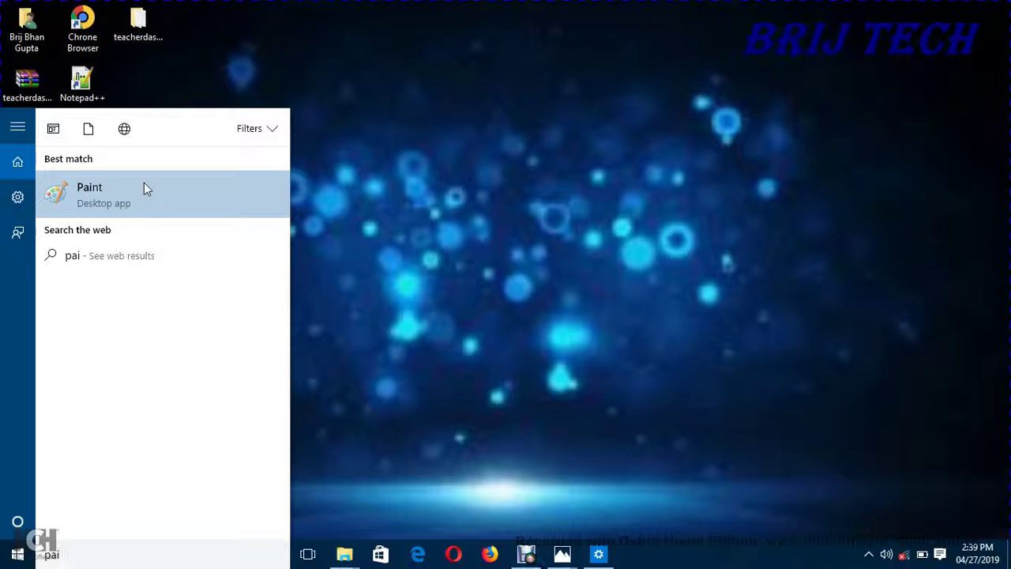
pyautogui.click(427, 214)
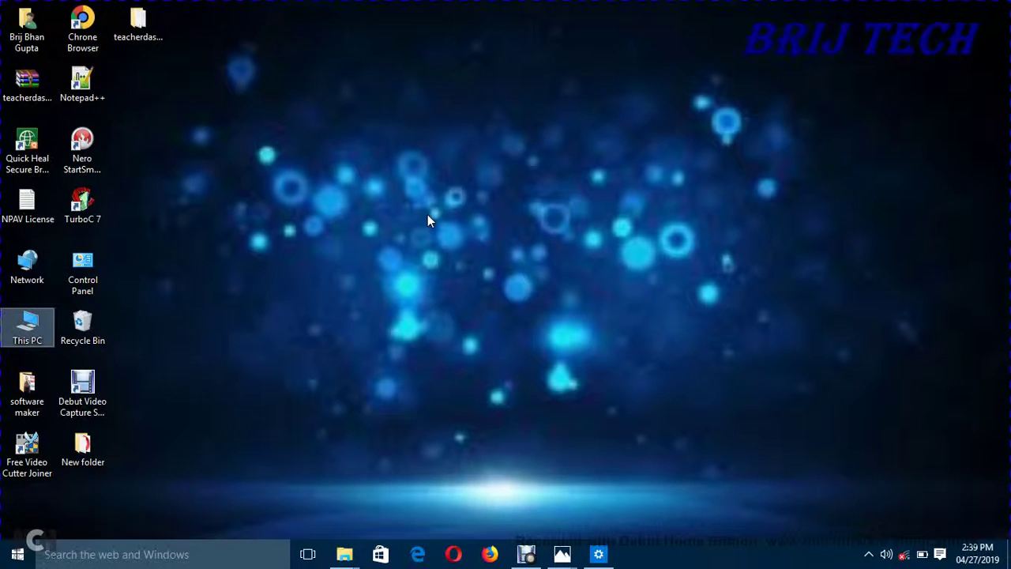
# - Restore the Windows logo picture as the desktop background in Personalization and close the Settings window
pyautogui.click(602, 556)
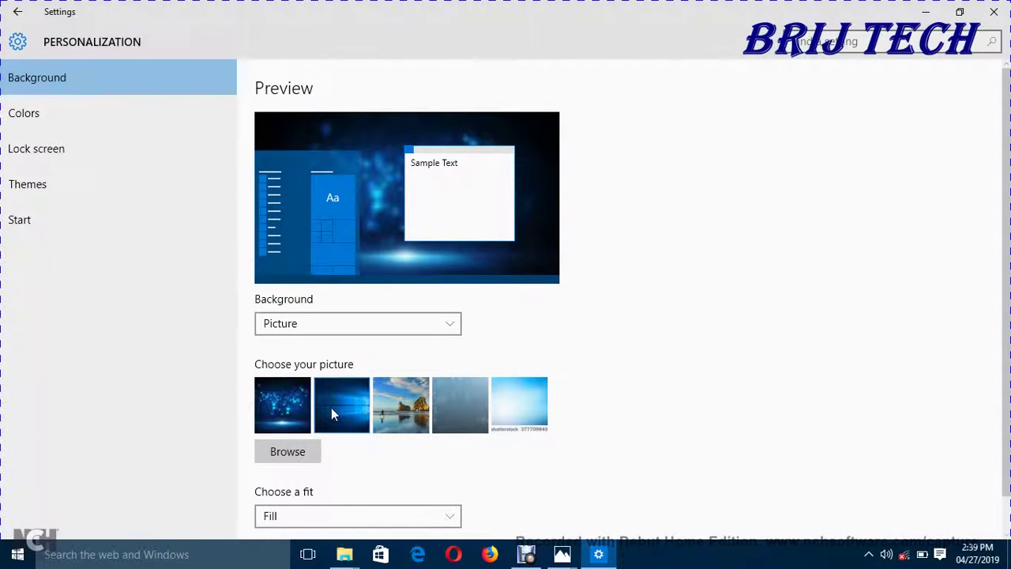
pyautogui.click(331, 408)
pyautogui.click(993, 12)
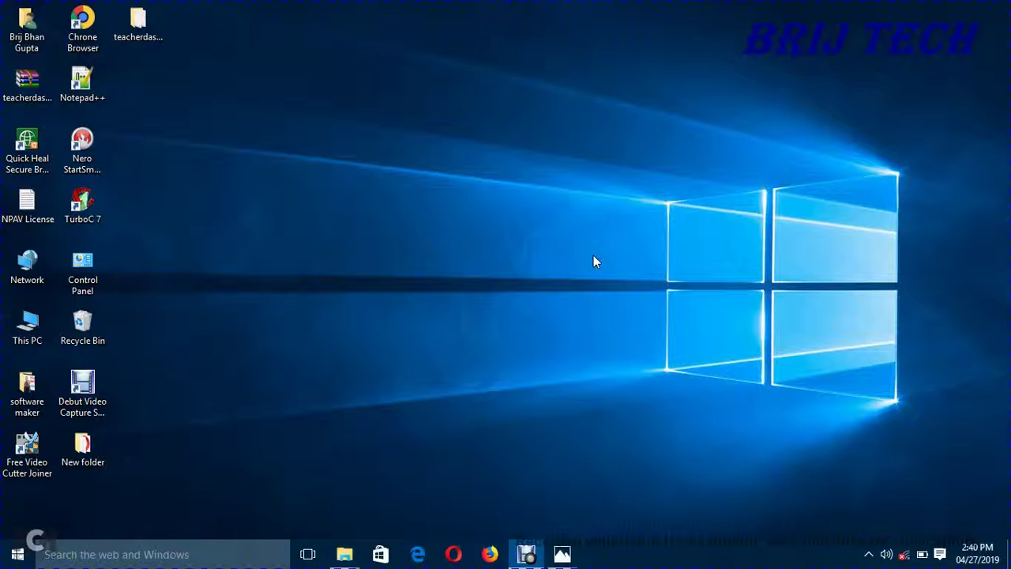
pyautogui.click(869, 555)
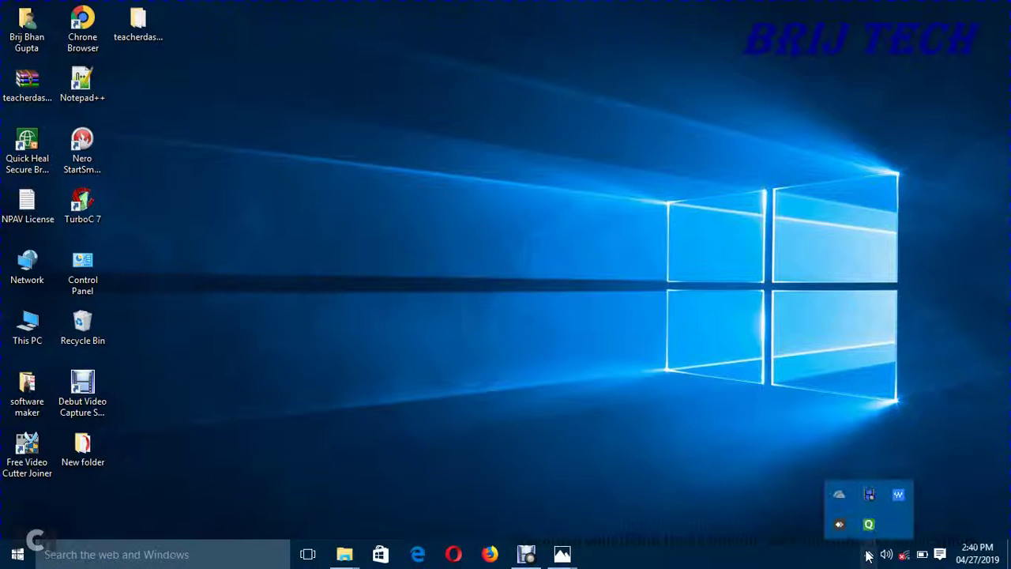
pyautogui.doubleClick(877, 492)
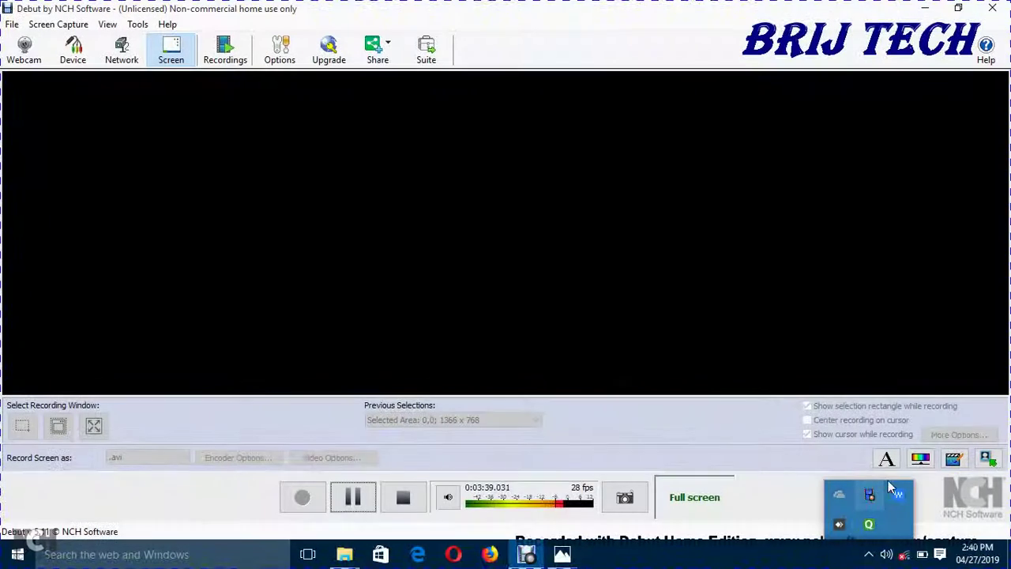